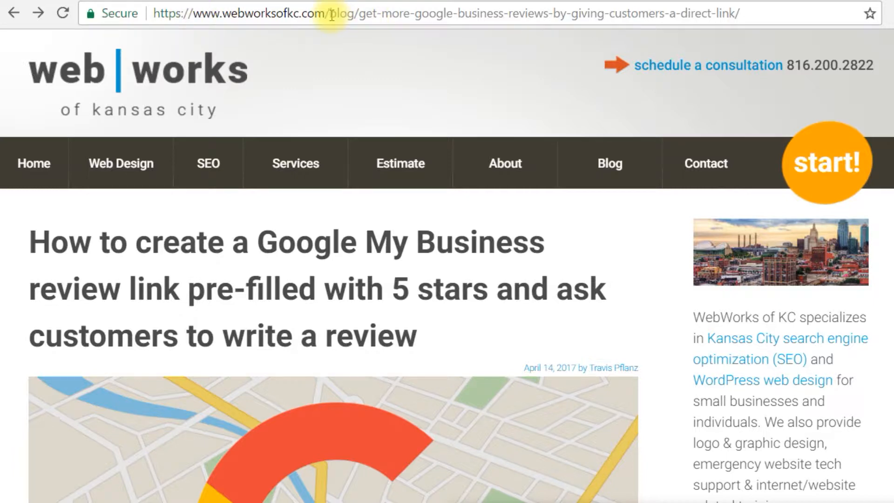
- Replace the blog path in the webworksofkc.com address with "cpanel" and open the site's hosting control panel
{"action": "left_click_drag", "start_coordinate": [331, 13], "coordinate": [740, 13]}
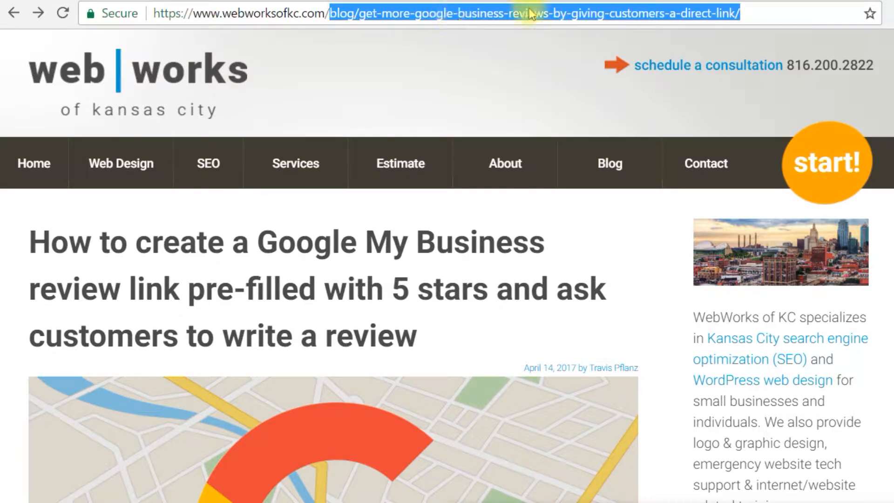
{"action": "left_click_drag", "start_coordinate": [745, 14], "coordinate": [328, 3]}
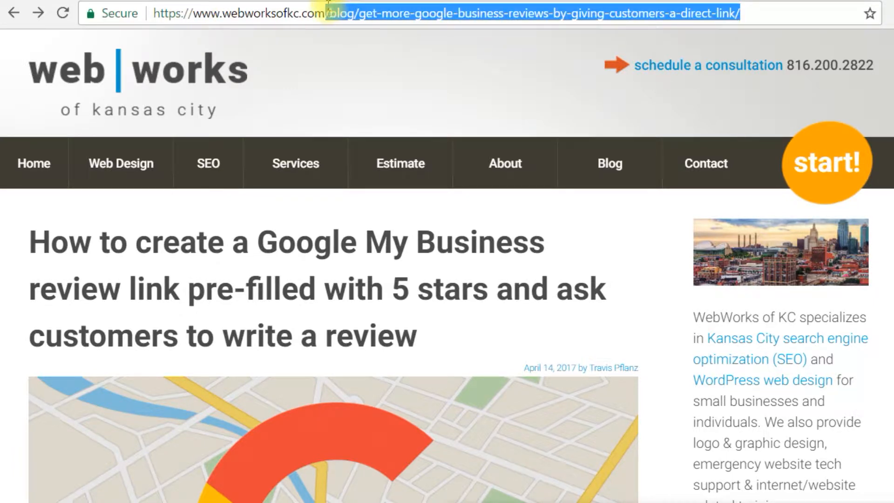
{"action": "key", "text": "BackSpace"}
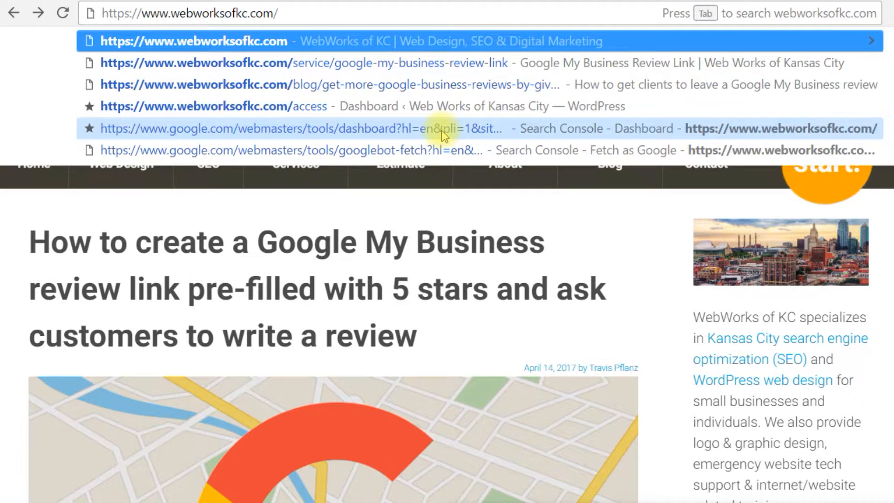
{"action": "type", "text": "cpanel"}
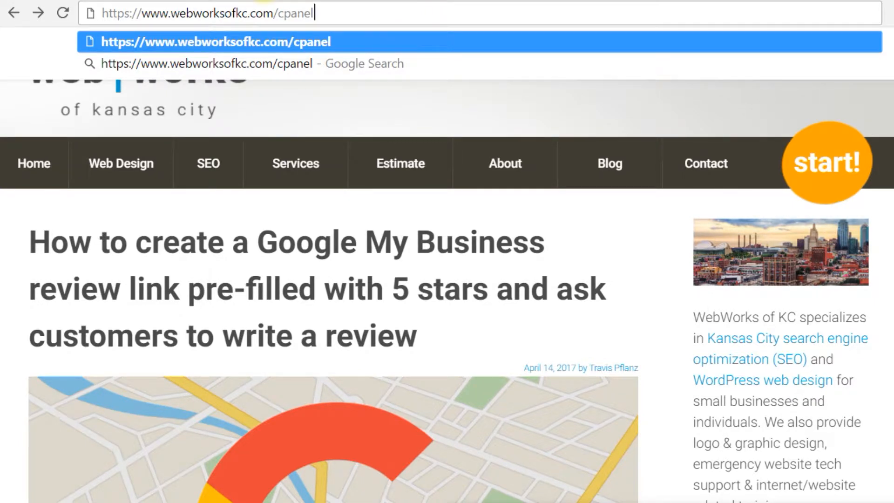
{"action": "key", "text": "Return"}
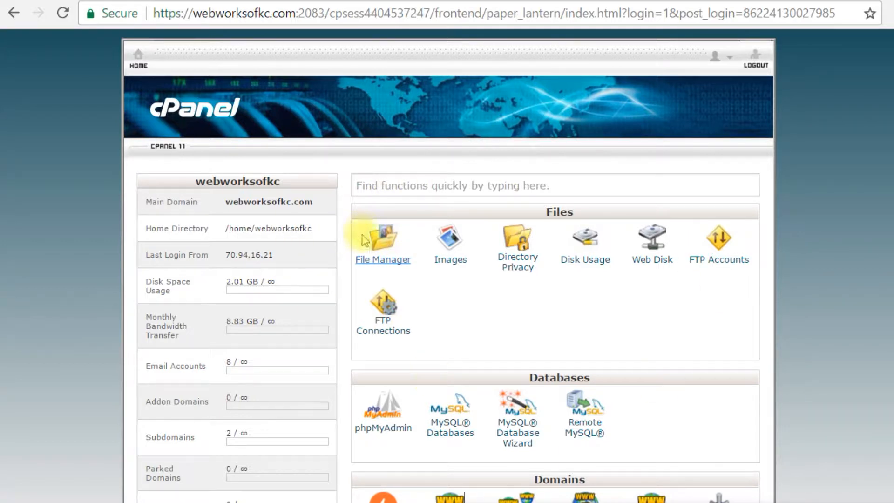
- Open the File Manager and go into the public_html folder
{"action": "left_click", "coordinate": [382, 268]}
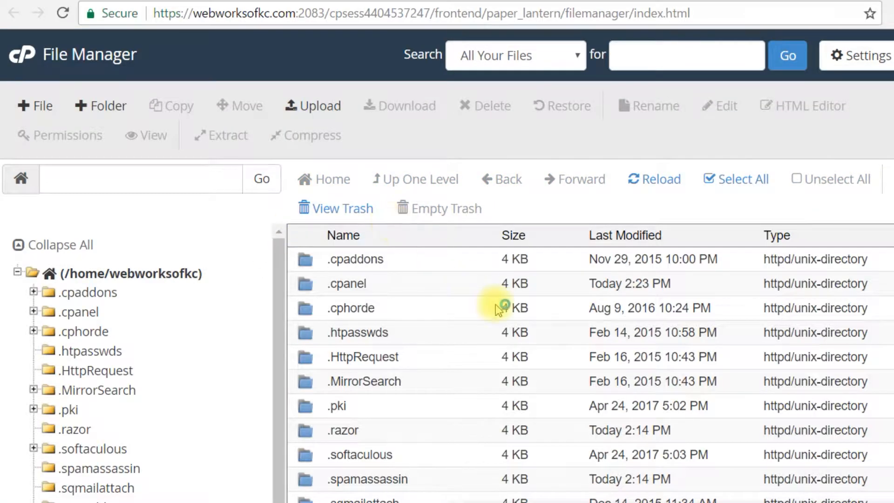
{"action": "scroll", "coordinate": [421, 375], "scroll_direction": "down", "scroll_amount": 4}
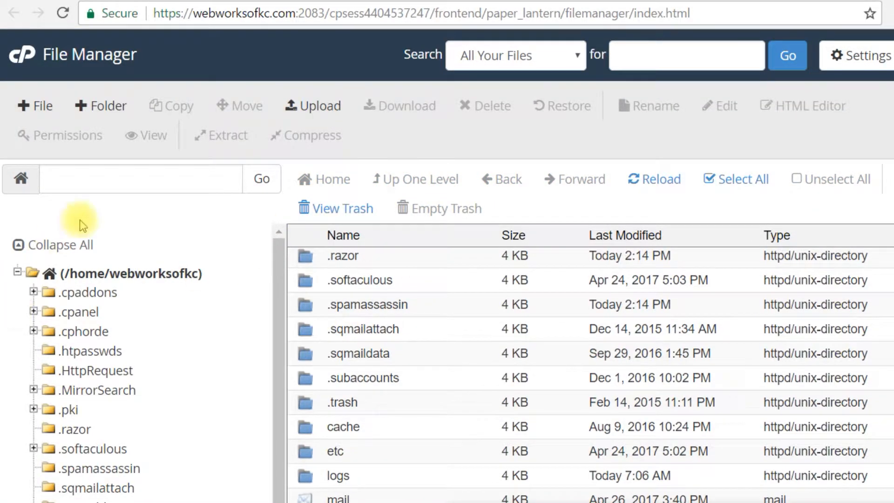
{"action": "scroll", "coordinate": [480, 364], "scroll_direction": "down", "scroll_amount": 2}
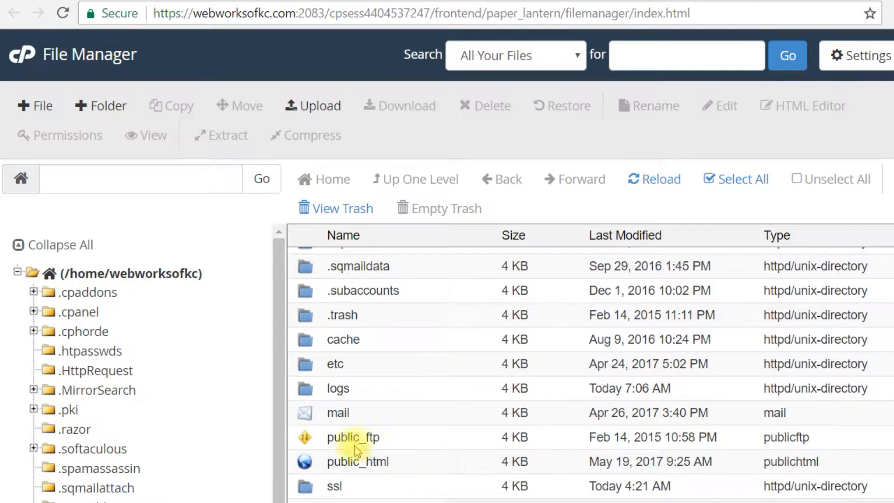
{"action": "left_click", "coordinate": [304, 464]}
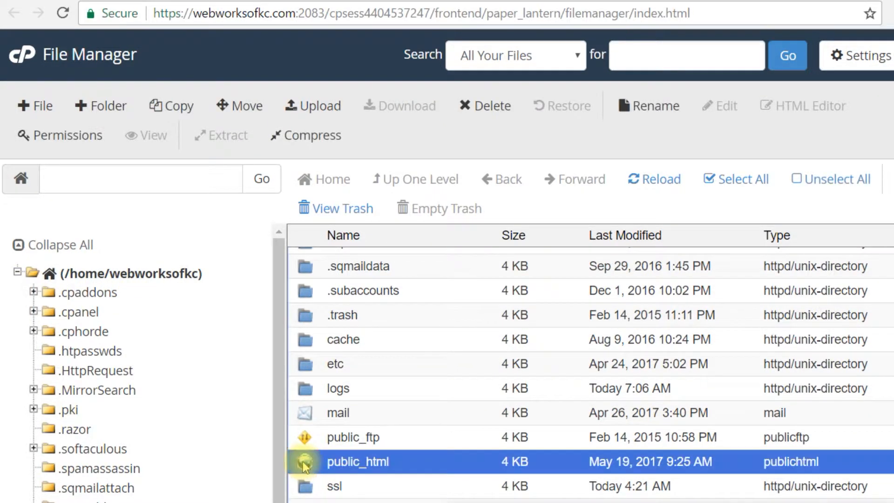
{"action": "double_click", "coordinate": [303, 463]}
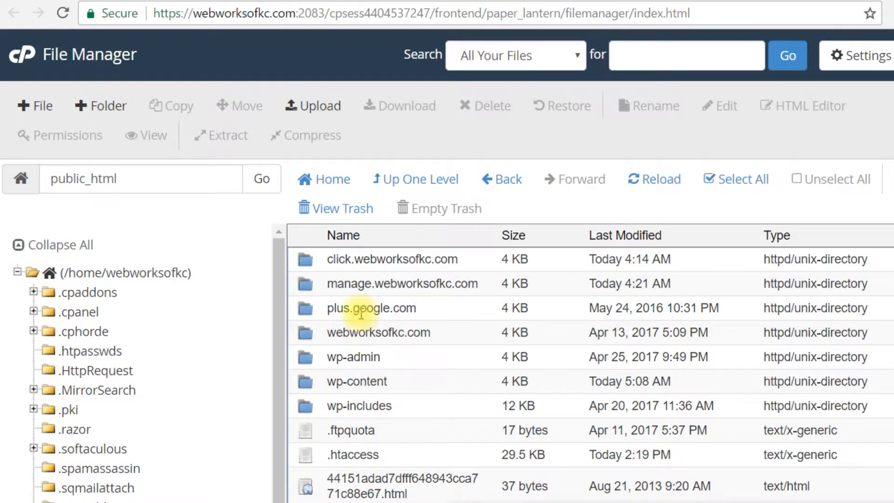
- Save the File Manager preferences with Show Hidden Files (dotfiles) enabled
{"action": "scroll", "coordinate": [357, 312], "scroll_direction": "down", "scroll_amount": 2}
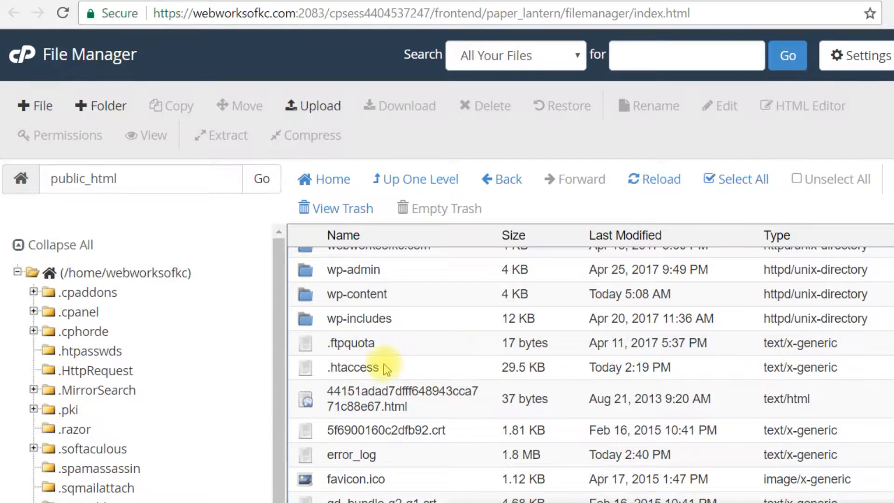
{"action": "left_click", "coordinate": [860, 61]}
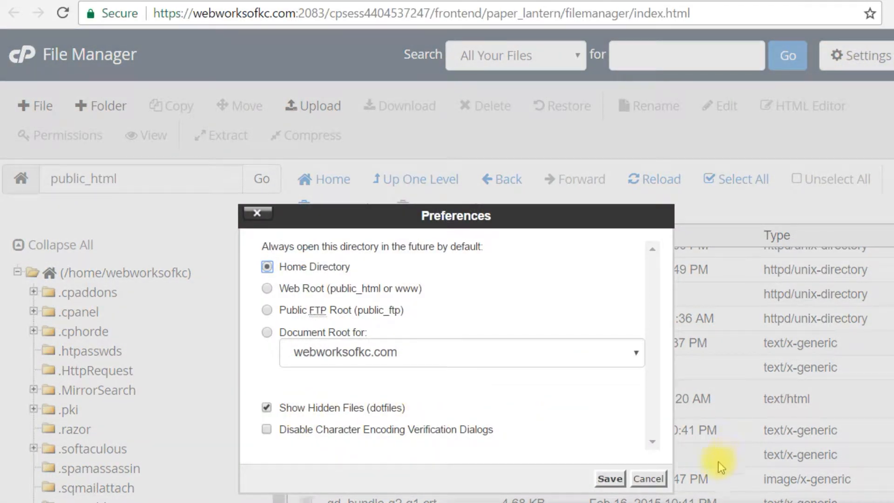
{"action": "left_click", "coordinate": [608, 478]}
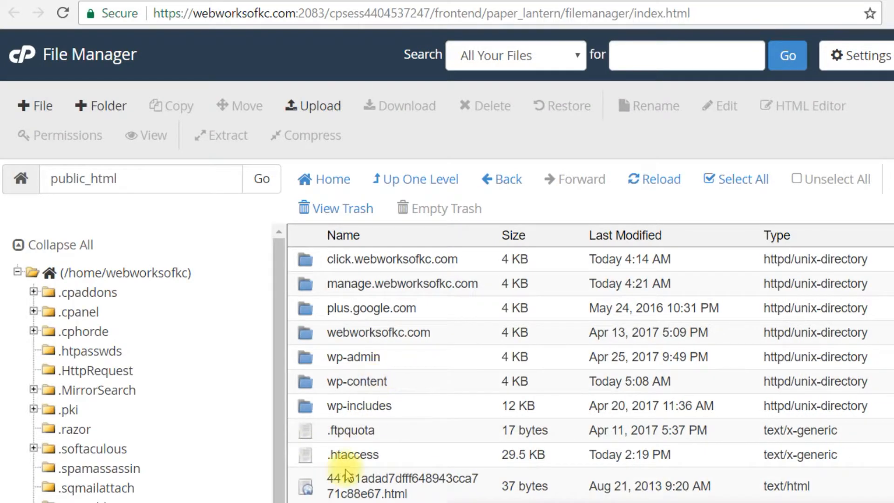
- Open the .htaccess file in public_html for editing, accepting the character encoding prompt
{"action": "scroll", "coordinate": [365, 419], "scroll_direction": "down", "scroll_amount": 2}
{"action": "right_click", "coordinate": [314, 369]}
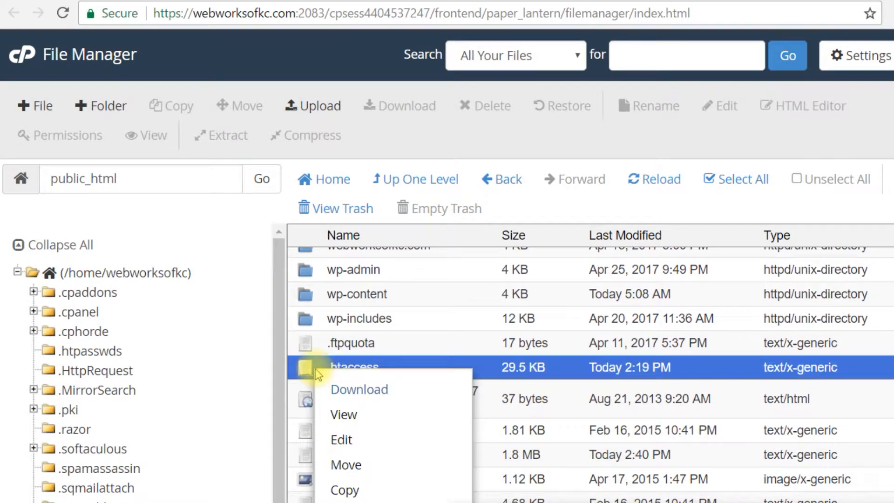
{"action": "left_click", "coordinate": [363, 450]}
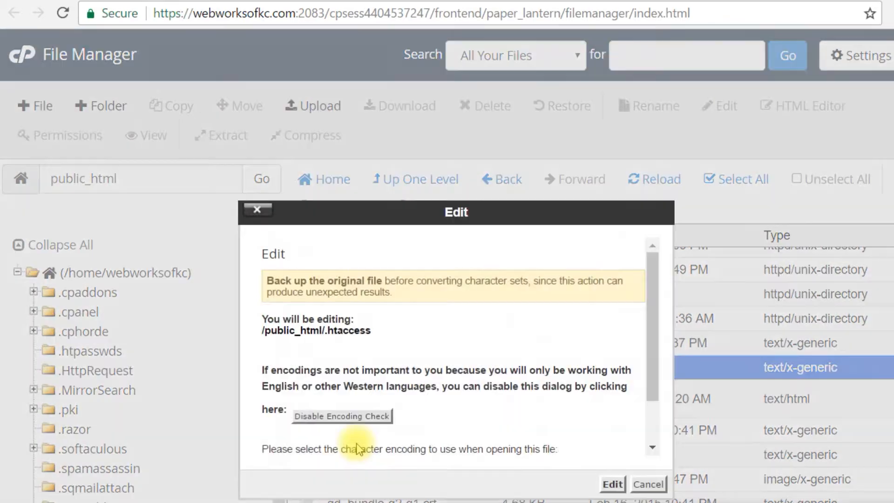
{"action": "left_click", "coordinate": [612, 484]}
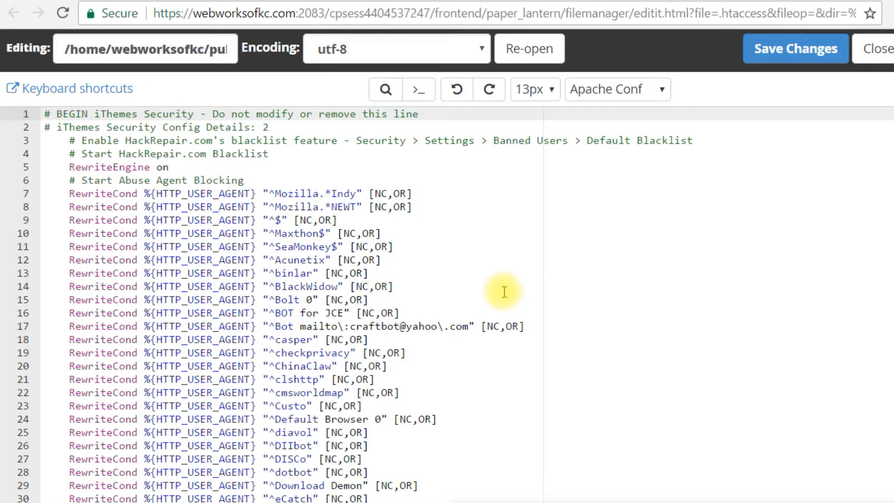
- Insert two new lines in .htaccess below the "# End Enforce Trailing Slash" comment, above the blog redirects
{"action": "scroll", "coordinate": [407, 256], "scroll_direction": "down", "scroll_amount": 2}
{"action": "scroll", "coordinate": [407, 256], "scroll_direction": "down", "scroll_amount": 15}
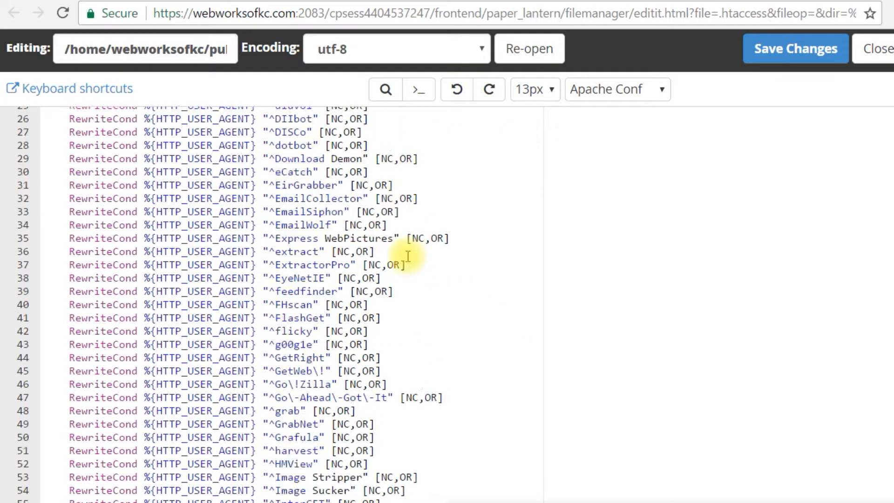
{"action": "scroll", "coordinate": [408, 255], "scroll_direction": "down", "scroll_amount": 20}
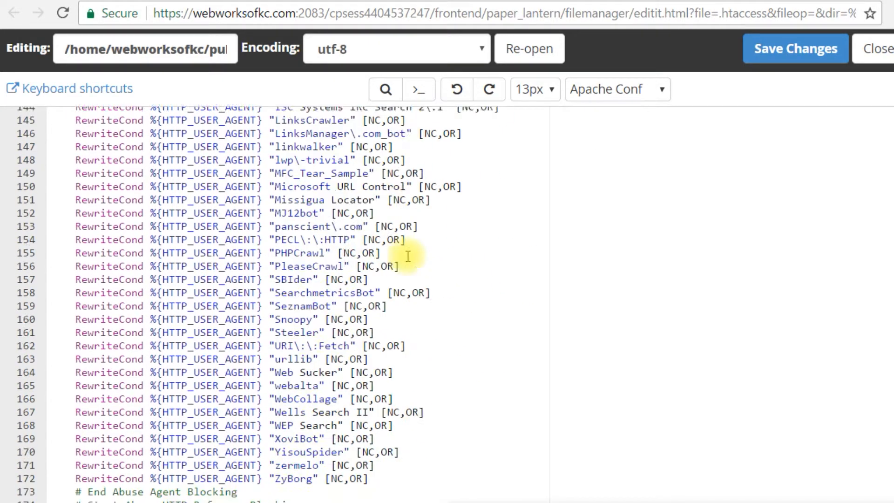
{"action": "scroll", "coordinate": [408, 256], "scroll_direction": "down", "scroll_amount": 20}
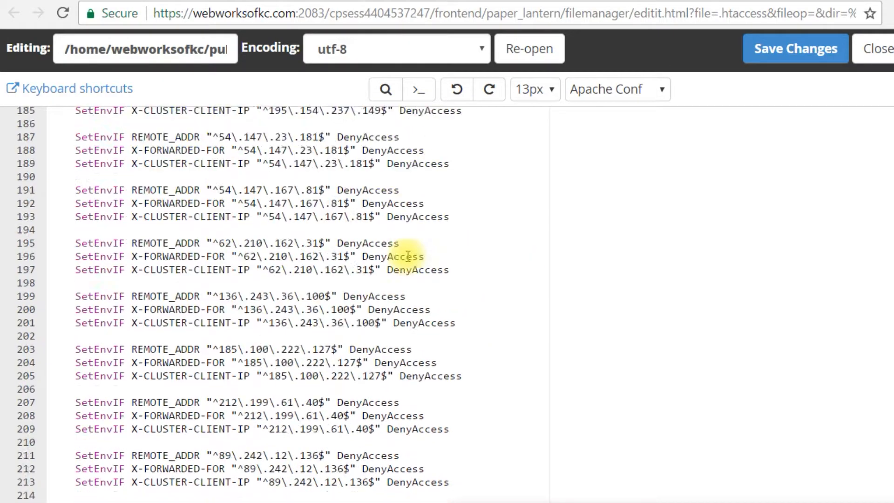
{"action": "scroll", "coordinate": [408, 256], "scroll_direction": "down", "scroll_amount": 20}
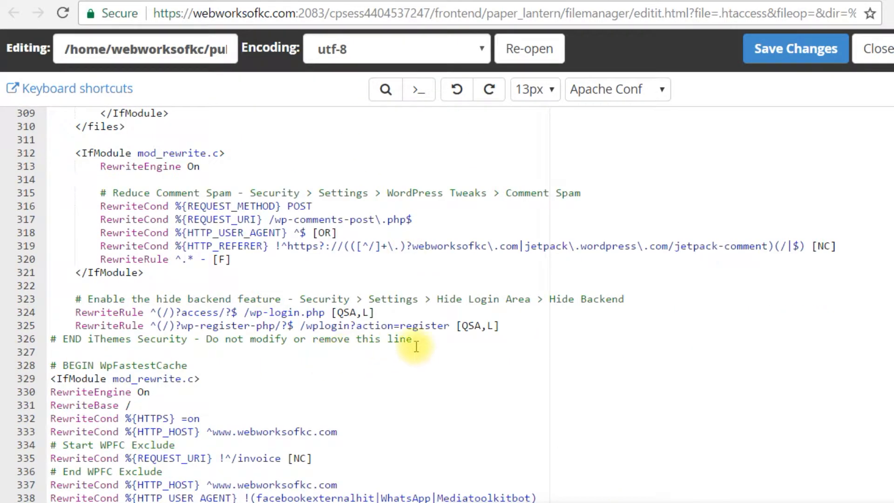
{"action": "scroll", "coordinate": [416, 348], "scroll_direction": "down", "scroll_amount": 14}
{"action": "scroll", "coordinate": [416, 348], "scroll_direction": "down", "scroll_amount": 9}
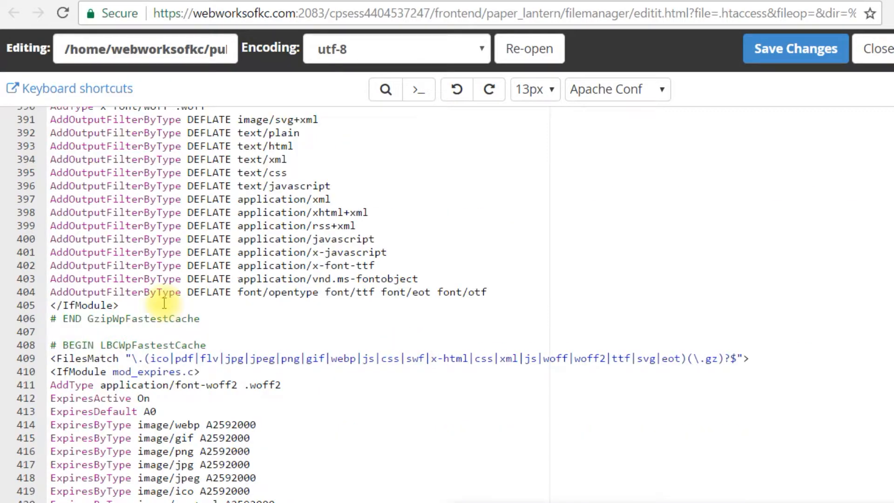
{"action": "scroll", "coordinate": [167, 303], "scroll_direction": "down", "scroll_amount": 11}
{"action": "scroll", "coordinate": [220, 303], "scroll_direction": "down", "scroll_amount": 3}
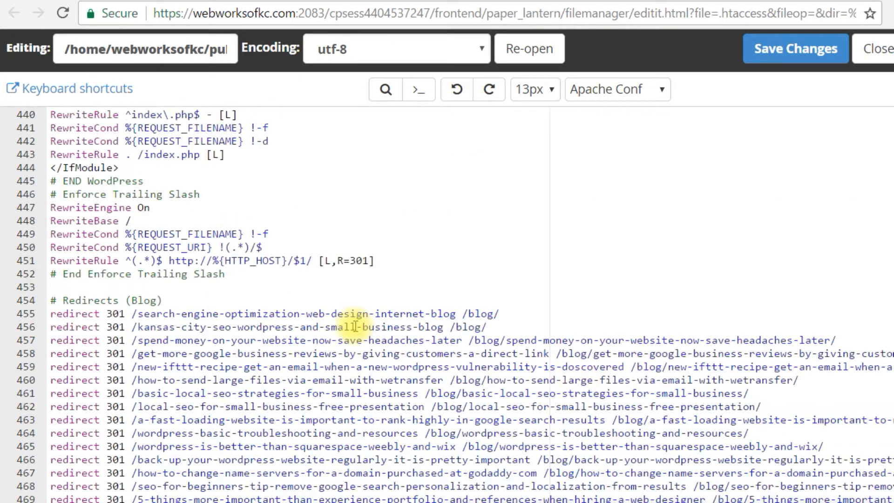
{"action": "left_click", "coordinate": [266, 276]}
{"action": "key", "text": "Return"}
{"action": "key", "text": "Return"}
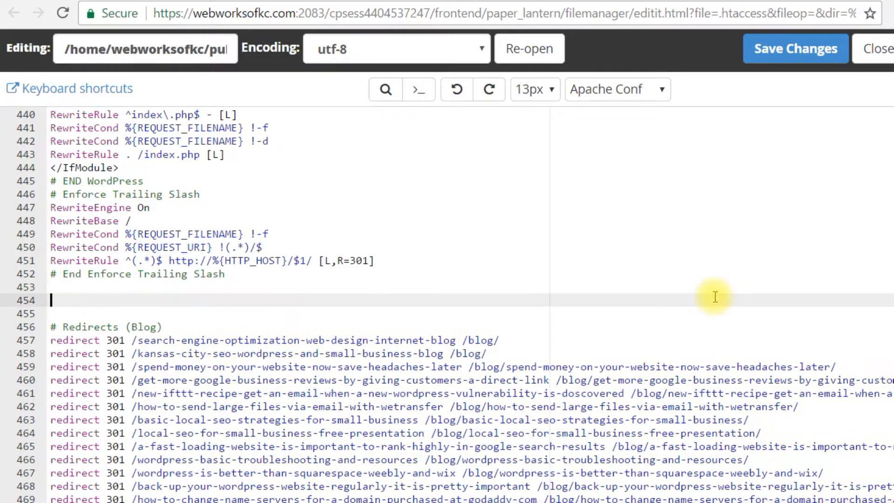
{"action": "left_click_drag", "start_coordinate": [56, 340], "coordinate": [276, 341]}
{"action": "left_click", "coordinate": [142, 300]}
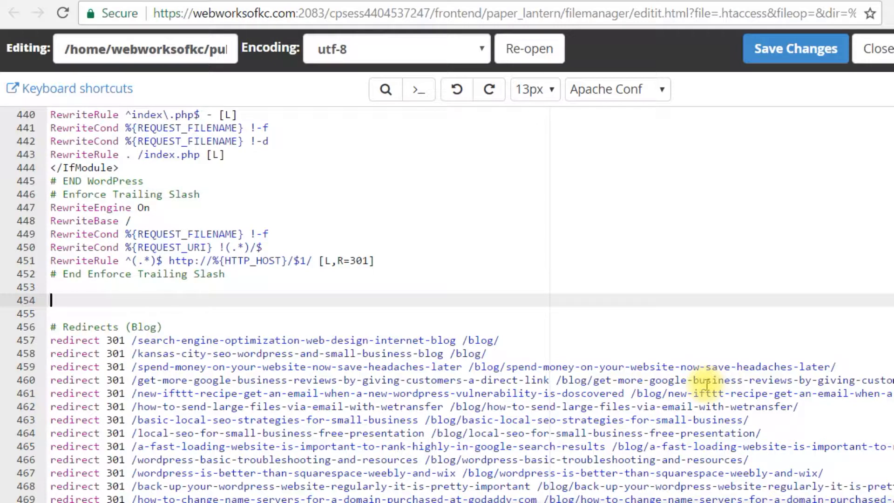
- Begin a redirect rule on the new empty line with the text "redirect 301 /review"
{"action": "type", "text": "redirect 301"}
{"action": "type", "text": "/"}
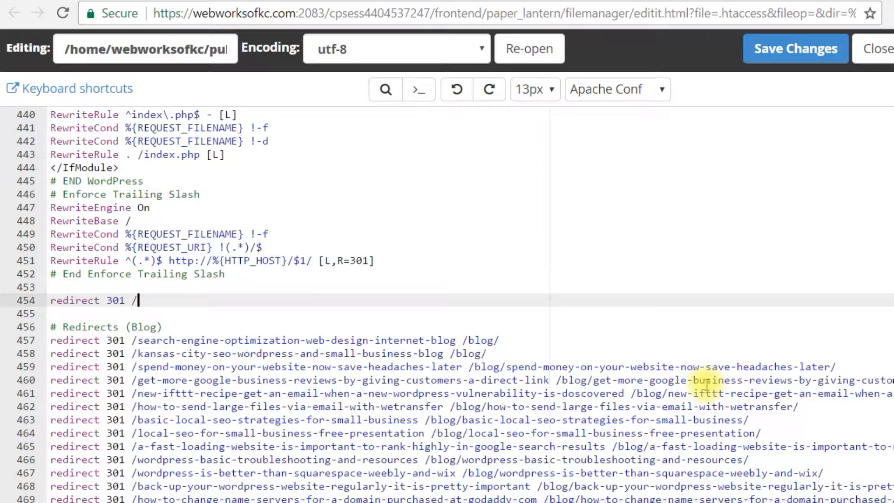
{"action": "type", "text": "revew"}
{"action": "key", "text": "BackSpace"}
{"action": "key", "text": "BackSpace"}
{"action": "type", "text": "iew"}
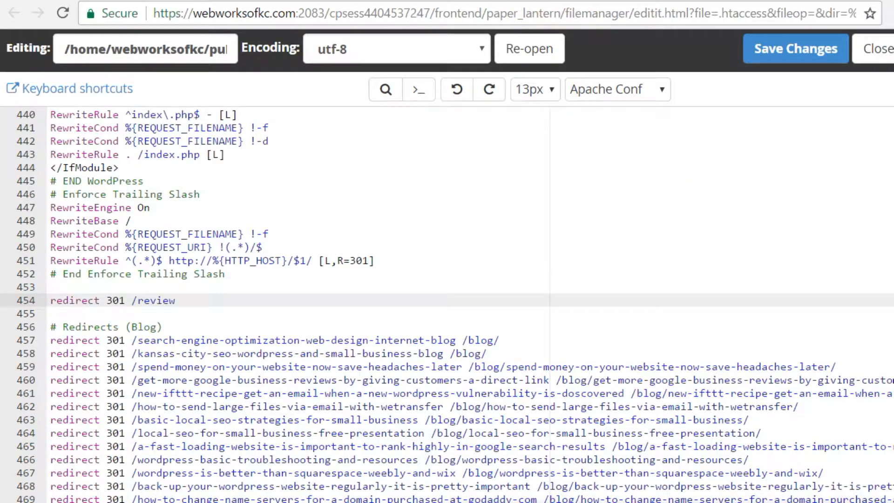
- Copy the full Google review URL under "Woohoo!" in the blog article, paste it after /review in the redirect rule, and save .htaccess
{"action": "left_click", "coordinate": [578, 1]}
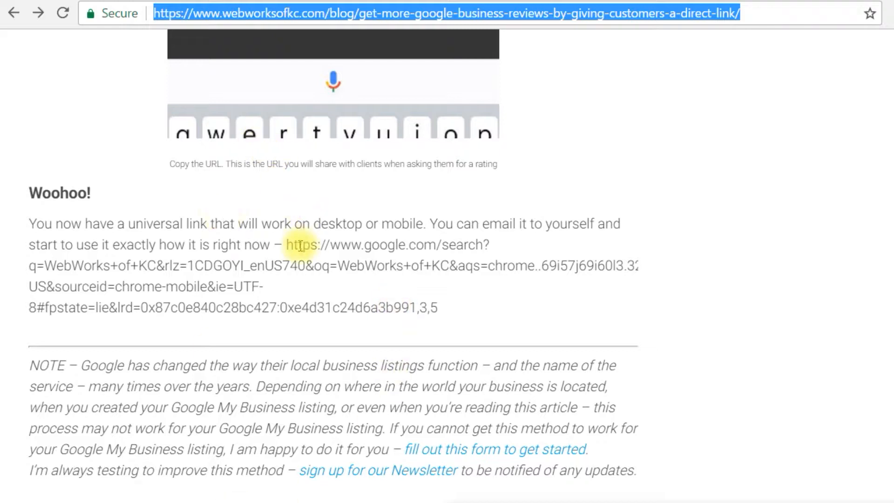
{"action": "left_click_drag", "start_coordinate": [289, 247], "coordinate": [446, 303]}
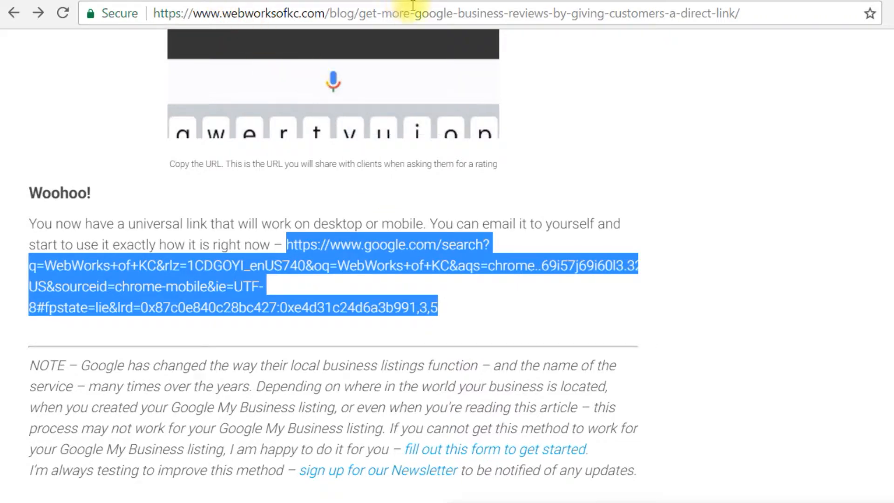
{"action": "left_click", "coordinate": [501, 1]}
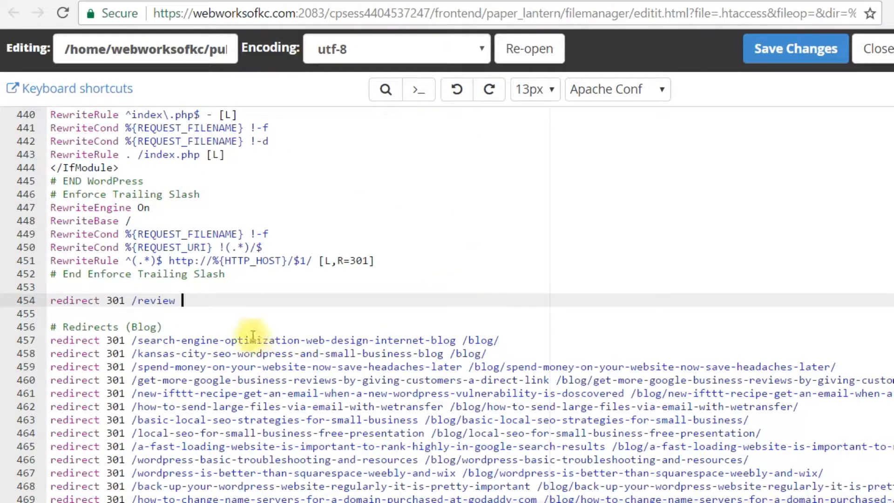
{"action": "key", "text": "ctrl+v"}
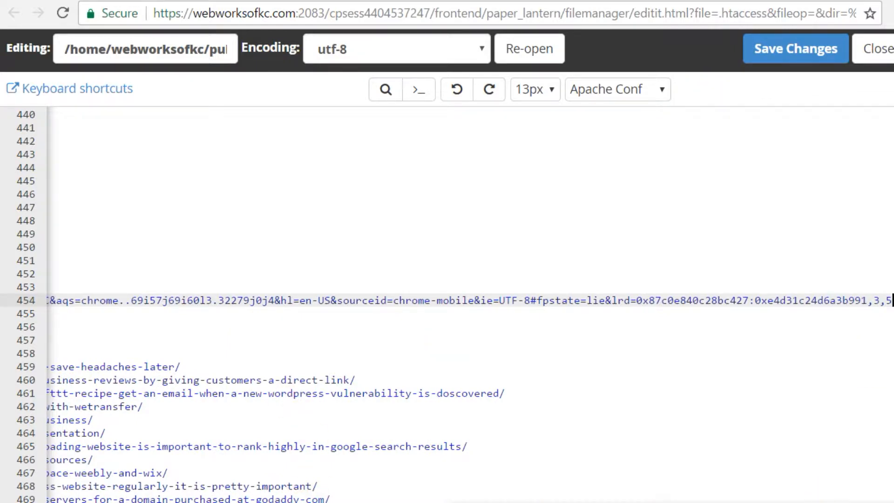
{"action": "key", "text": "Home"}
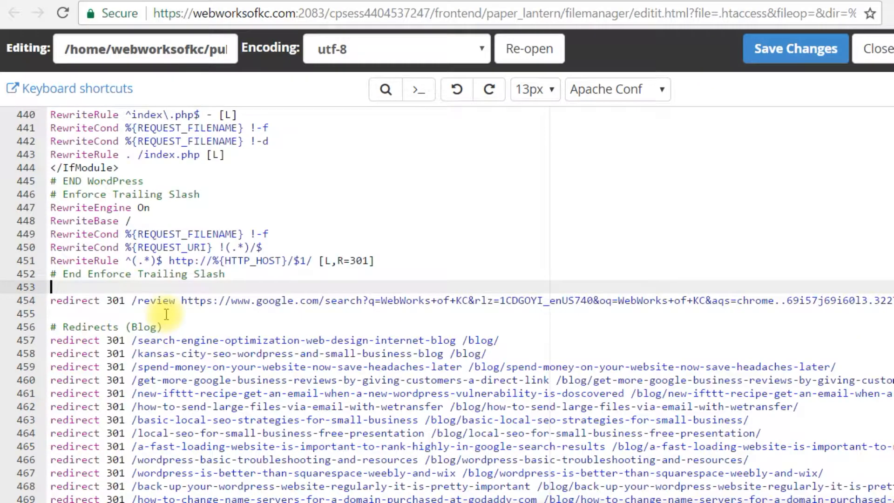
{"action": "key", "text": "End"}
{"action": "key", "text": "Up"}
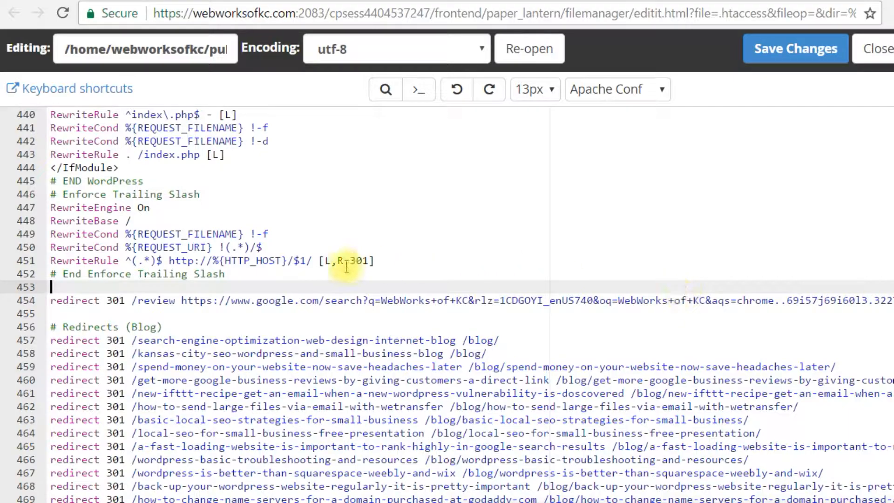
{"action": "left_click", "coordinate": [764, 49]}
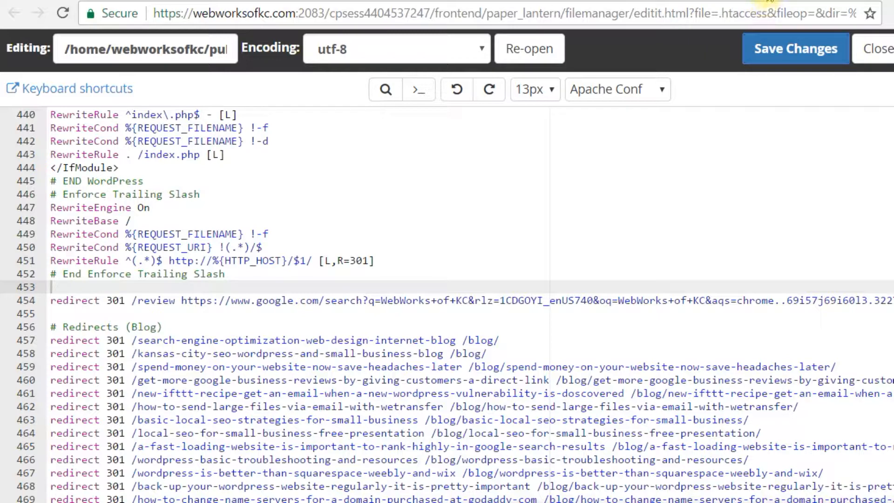
- Test the redirect by loading webworksofkc.com/review in a new browser tab and checking the Google review form
{"action": "left_click", "coordinate": [765, 0]}
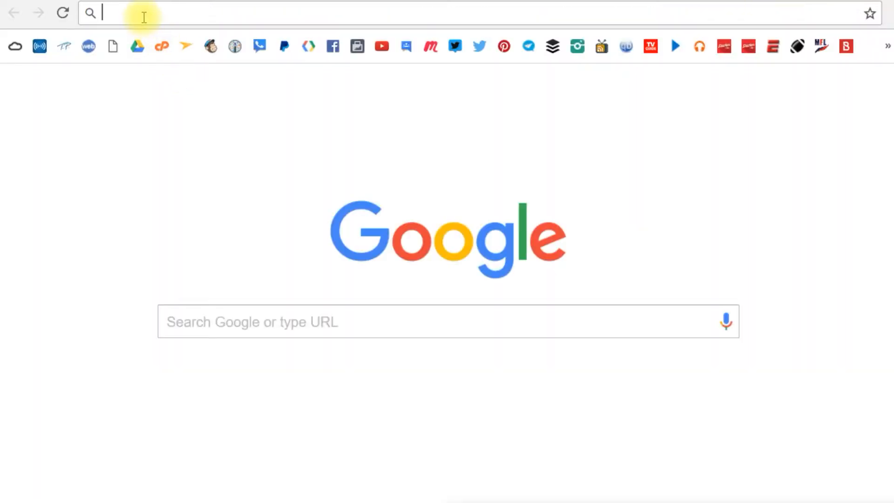
{"action": "type", "text": "webworks"}
{"action": "key", "text": "BackSpace"}
{"action": "type", "text": "works"}
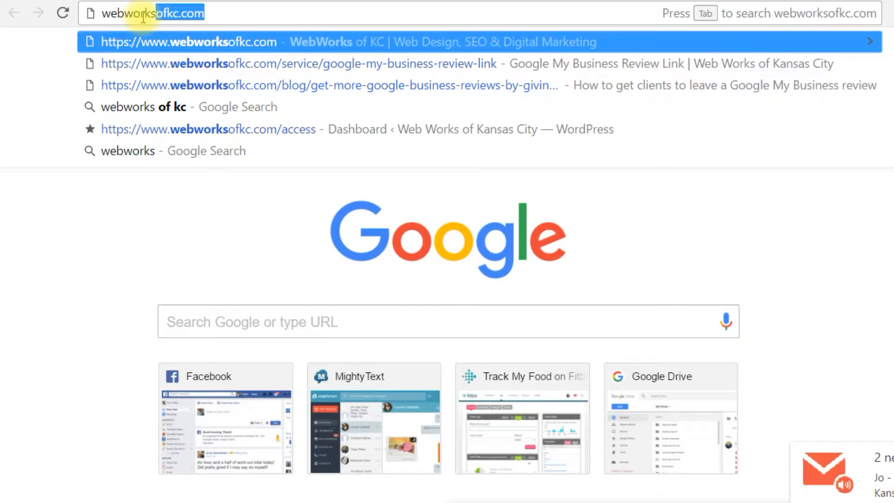
{"action": "type", "text": "ofkc"}
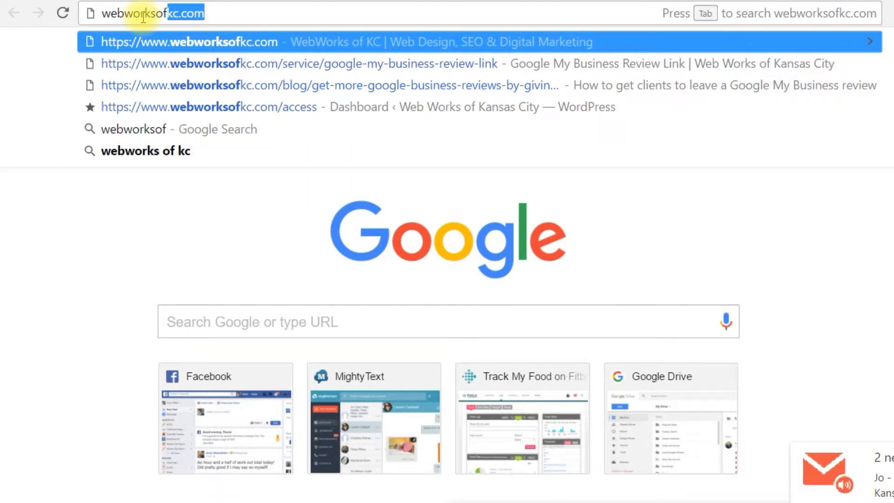
{"action": "type", "text": ".com"}
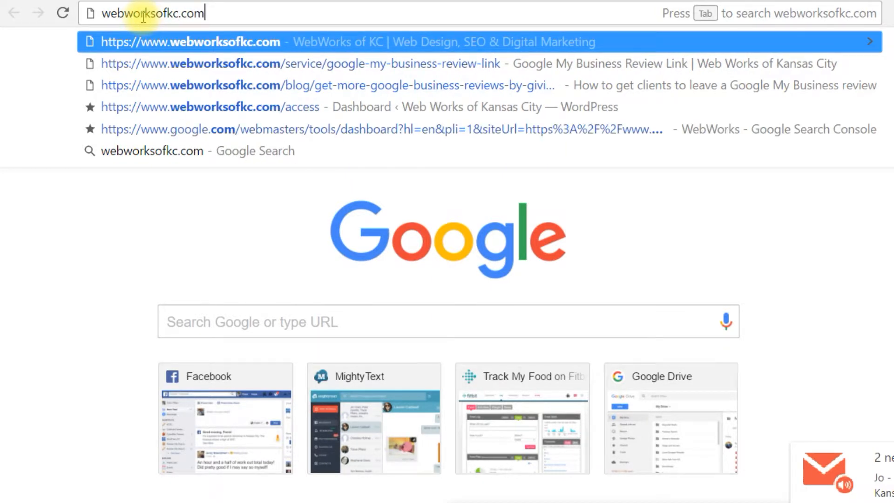
{"action": "type", "text": "/review"}
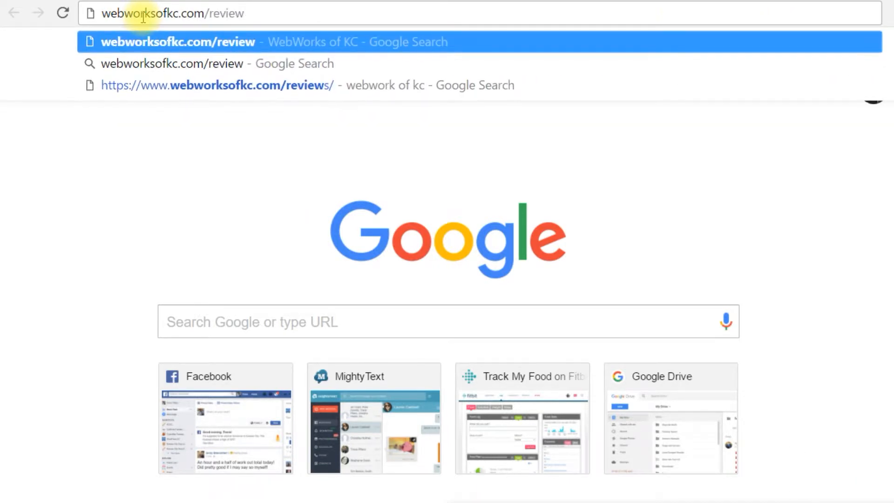
{"action": "key", "text": "Return"}
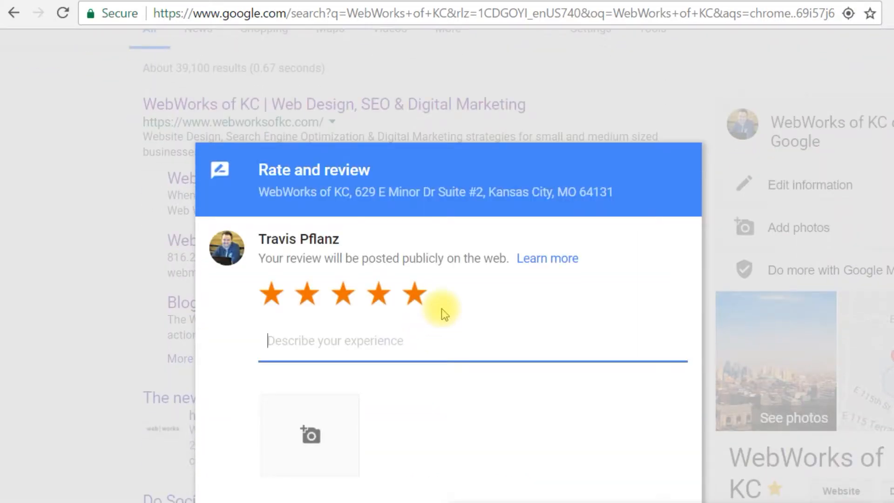
{"action": "left_click", "coordinate": [482, 156]}
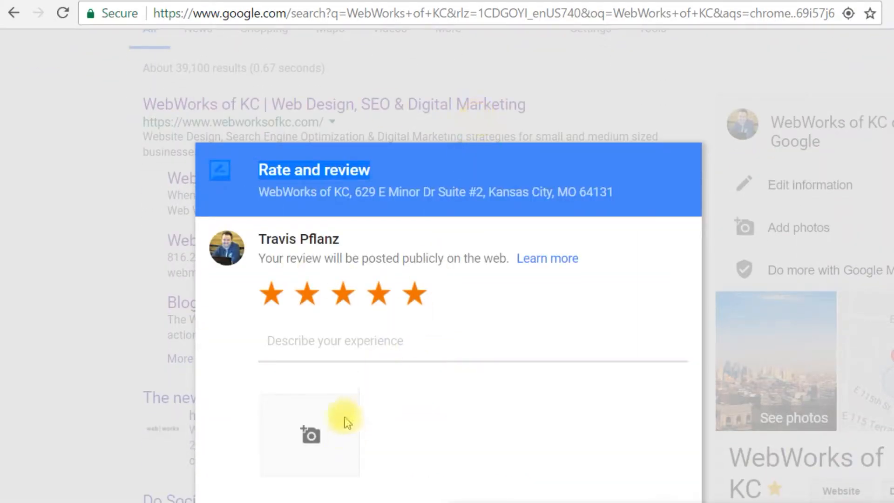
{"action": "left_click", "coordinate": [315, 340]}
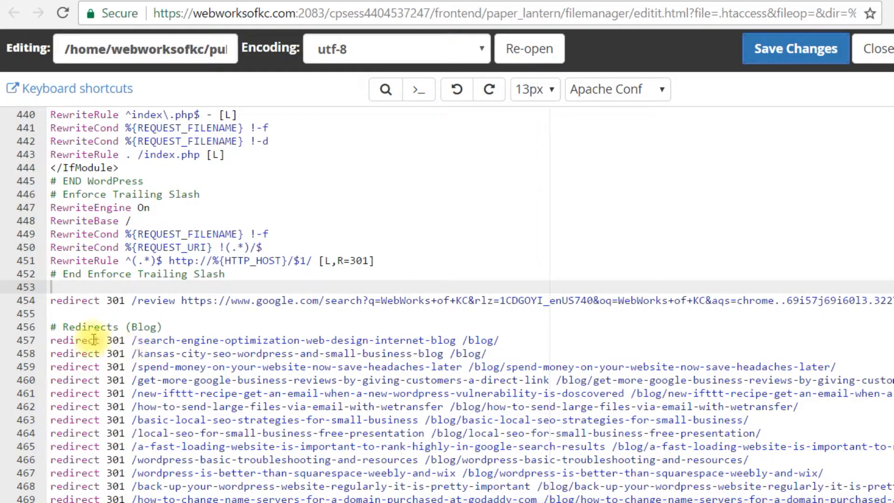
- Open the full list of Google reviews for WebWorks of KC from its business listing in the Google search results
{"action": "scroll", "coordinate": [208, 348], "scroll_direction": "down", "scroll_amount": 10}
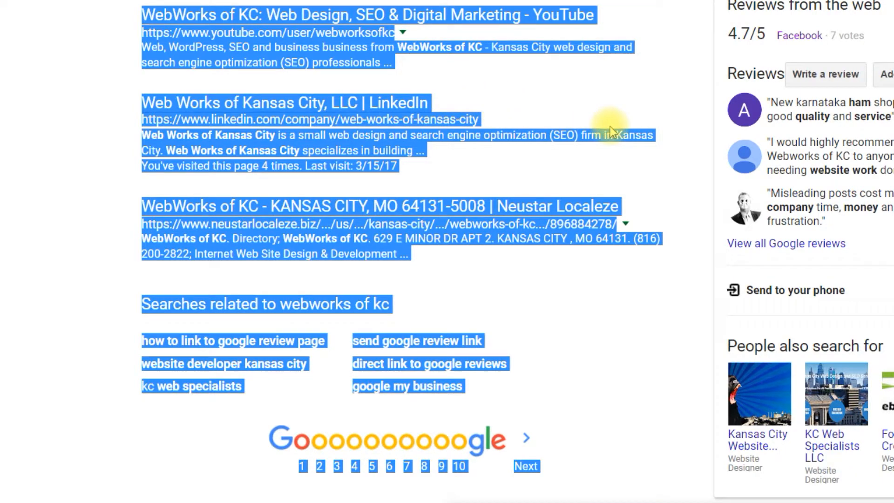
{"action": "scroll", "coordinate": [610, 126], "scroll_direction": "up", "scroll_amount": 15}
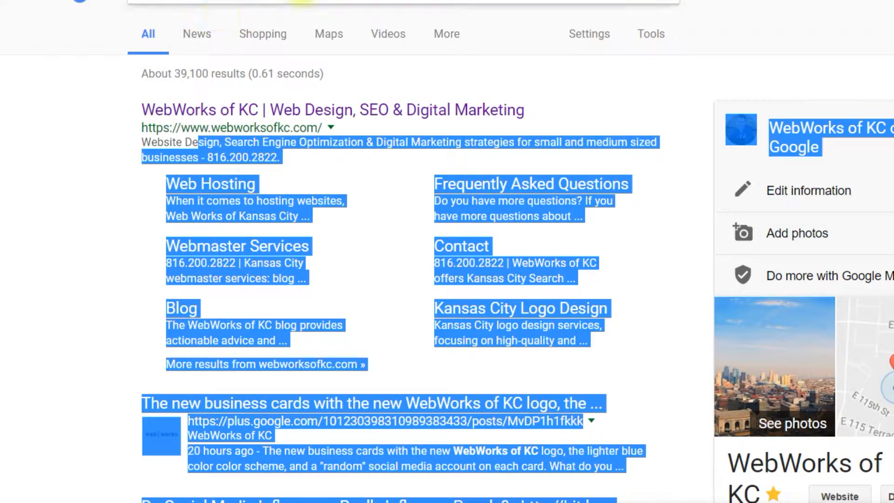
{"action": "left_click", "coordinate": [302, 3]}
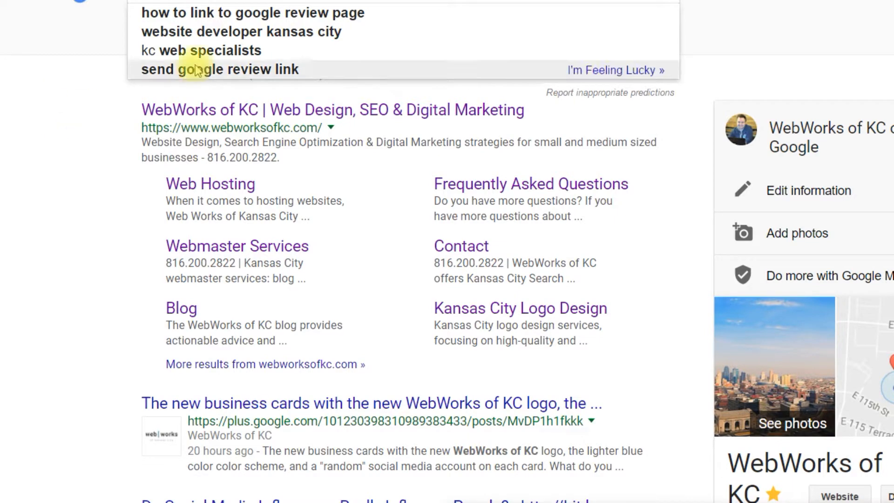
{"action": "scroll", "coordinate": [605, 222], "scroll_direction": "down", "scroll_amount": 5}
{"action": "scroll", "coordinate": [663, 239], "scroll_direction": "down", "scroll_amount": 3}
{"action": "scroll", "coordinate": [773, 210], "scroll_direction": "down", "scroll_amount": 2}
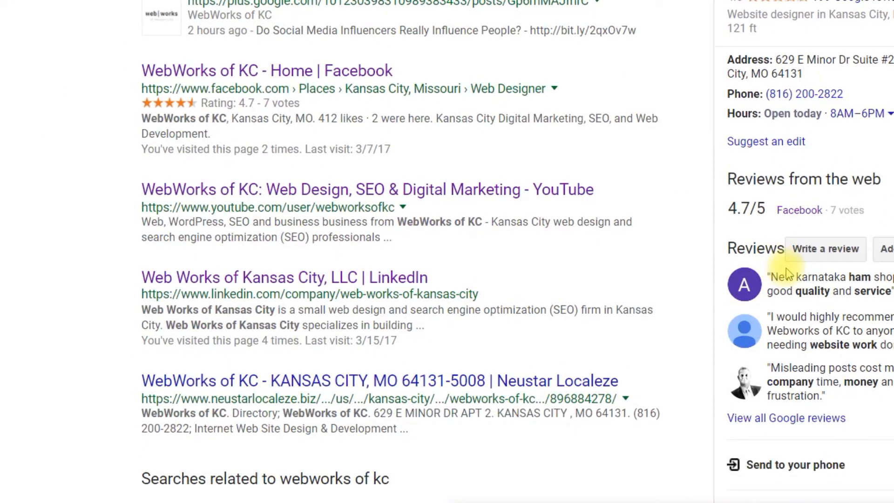
{"action": "scroll", "coordinate": [787, 273], "scroll_direction": "up", "scroll_amount": 2}
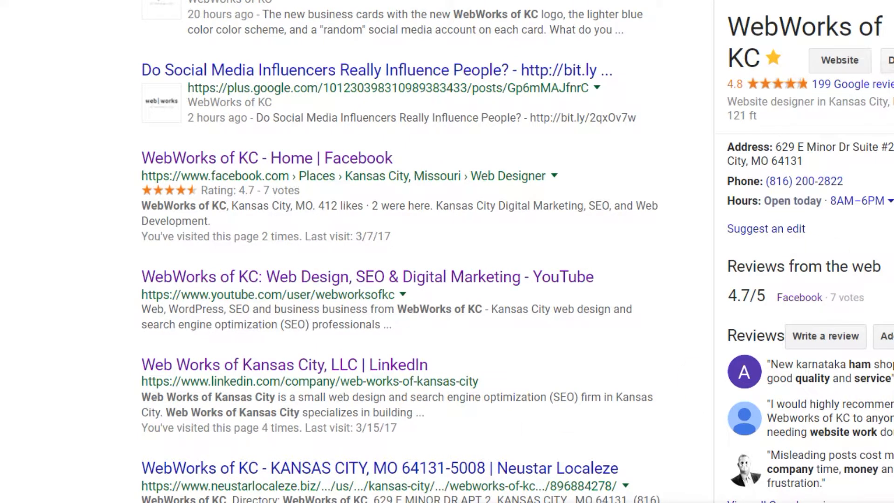
{"action": "scroll", "coordinate": [740, 353], "scroll_direction": "down", "scroll_amount": 3}
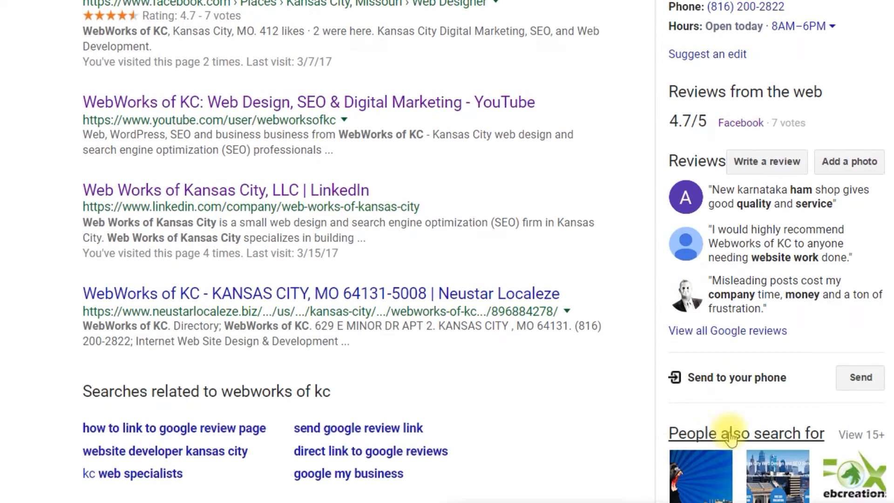
{"action": "left_click", "coordinate": [712, 334]}
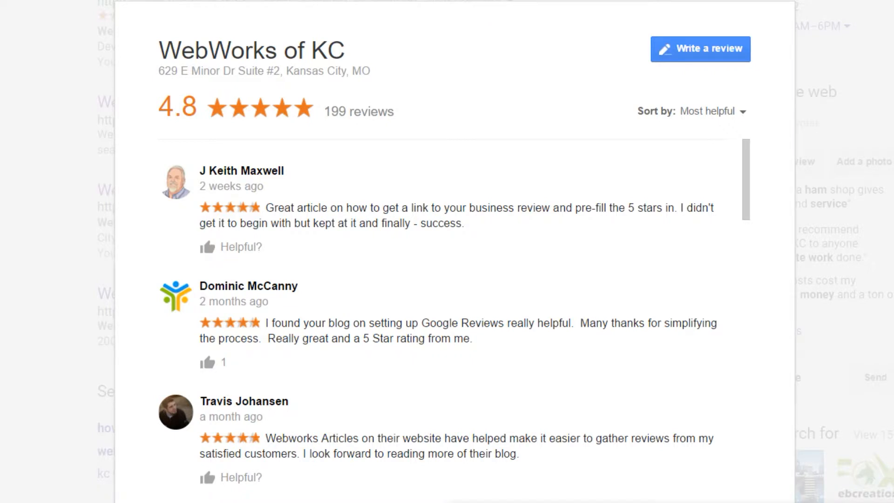
- Copy the full URL of the WebWorks of KC Google reviews list and return to the redirect rules in .htaccess
{"action": "left_click", "coordinate": [413, 40]}
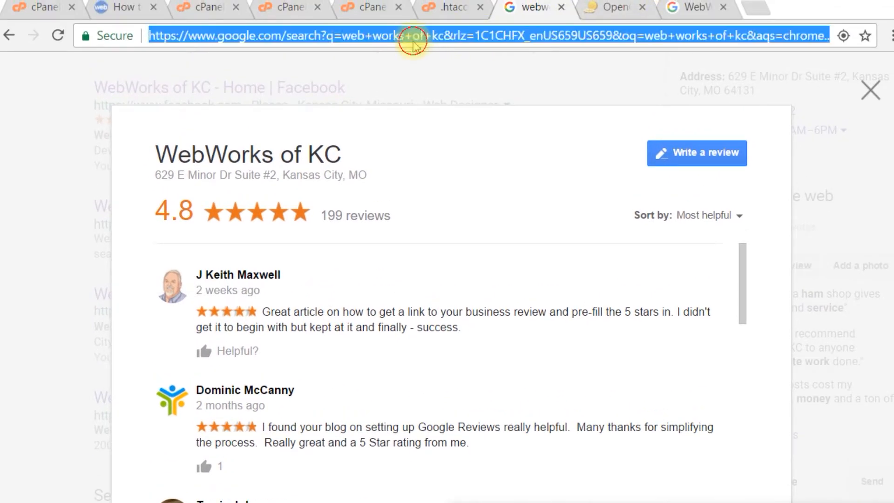
{"action": "triple_click", "coordinate": [413, 41]}
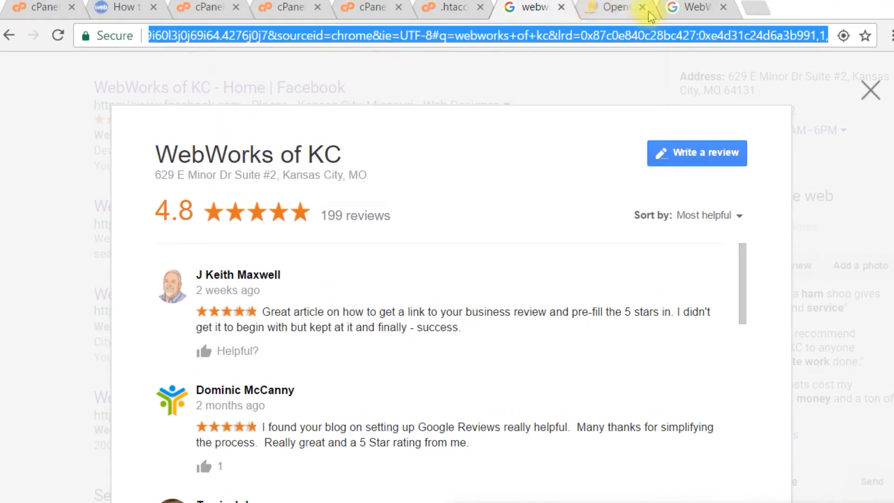
{"action": "left_click", "coordinate": [442, 12]}
{"action": "scroll", "coordinate": [281, 469], "scroll_direction": "down", "scroll_amount": 1}
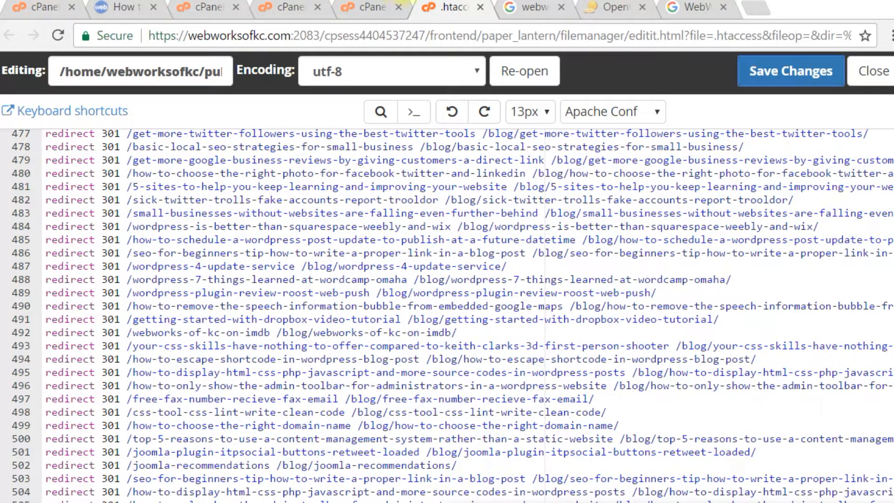